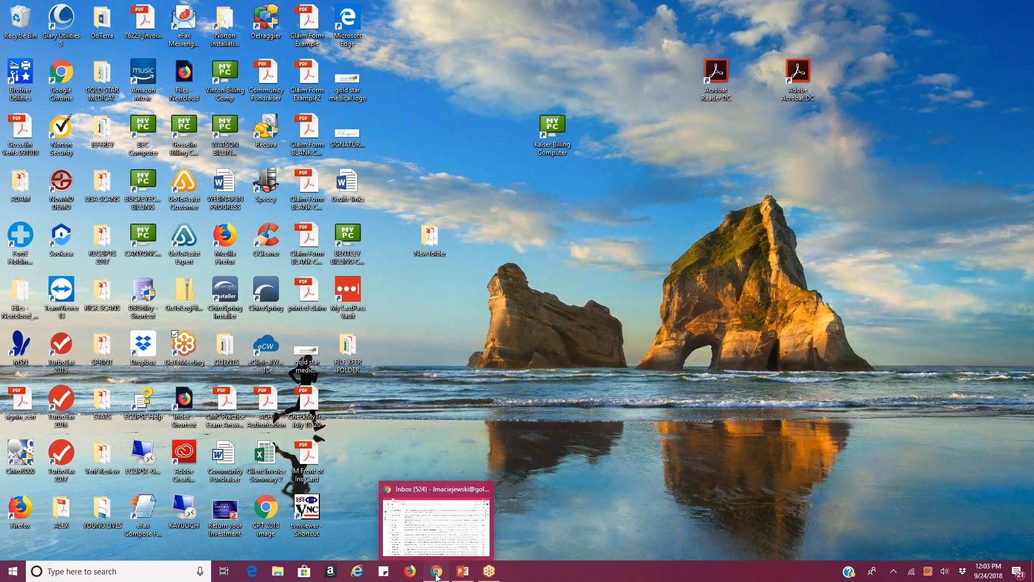
Step: Switch to the Gmail inbox in Chrome and open the mailbox's full settings page
click(436, 575)
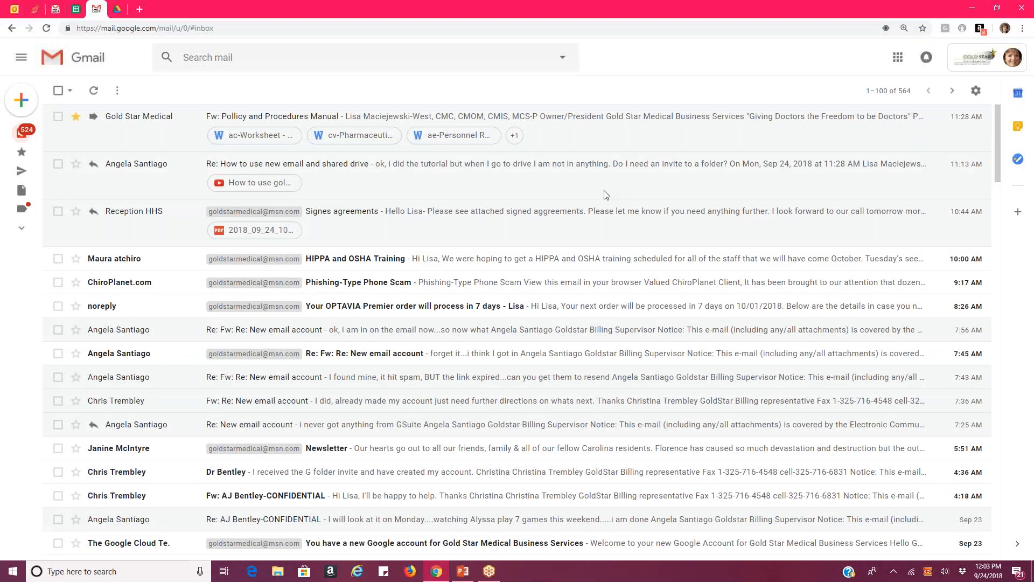
click(1022, 28)
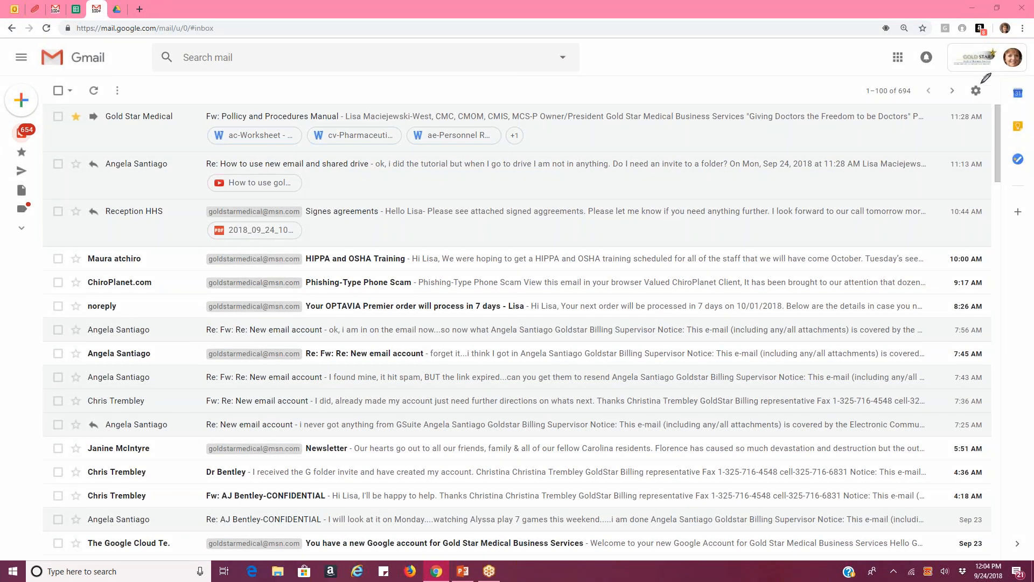
mouse_move(979, 80)
mouse_down()
mouse_move(997, 77)
mouse_move(977, 88)
mouse_up()
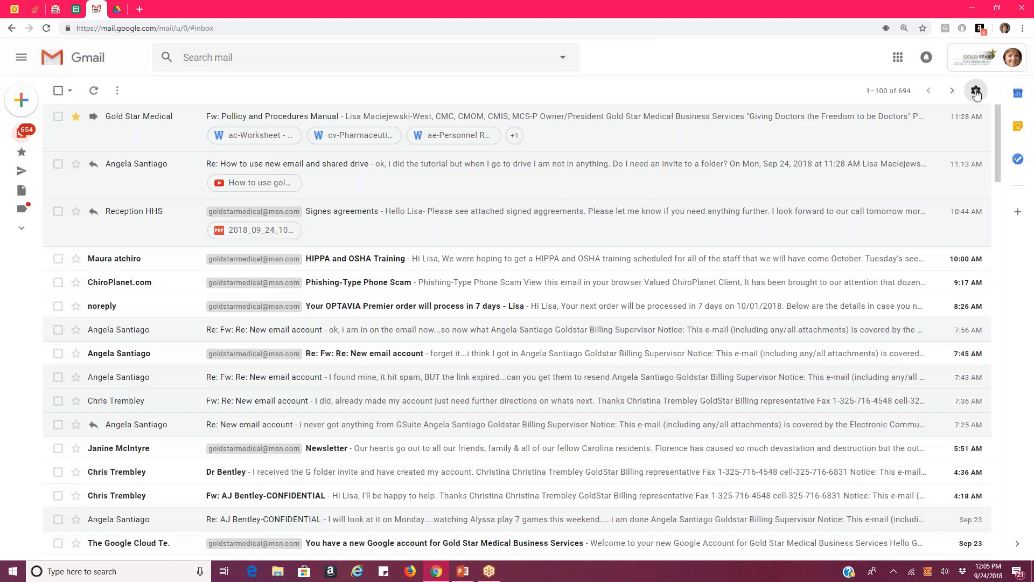
click(973, 95)
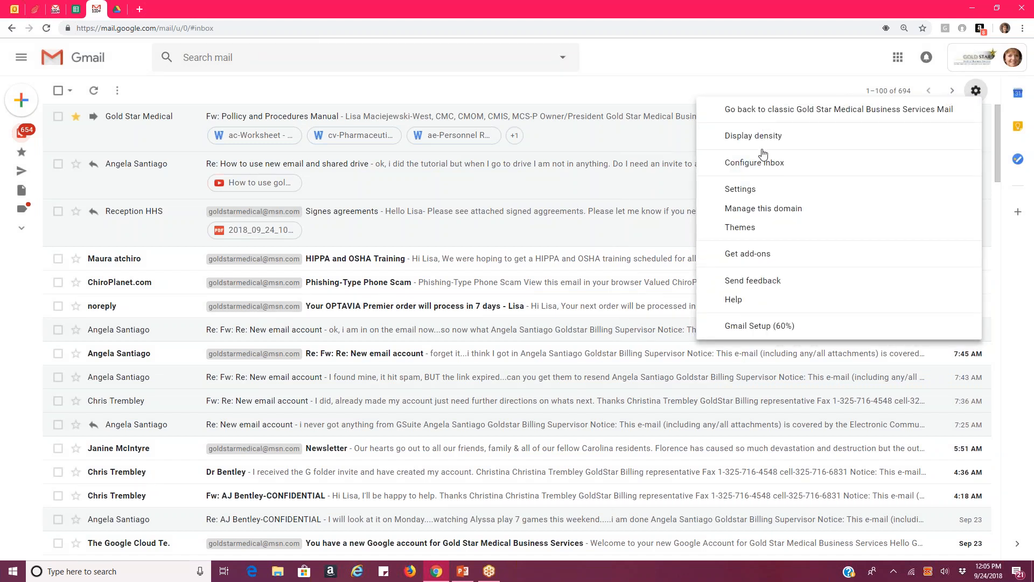
click(740, 190)
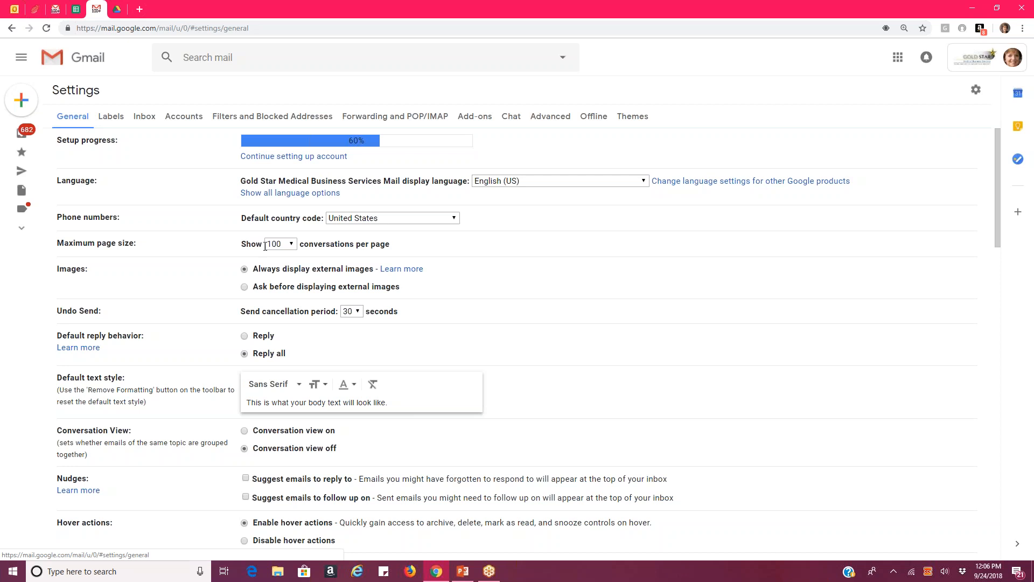
Step: Keep the maximum page size at 100 conversations and set the Undo Send cancellation period to 30 seconds
click(293, 245)
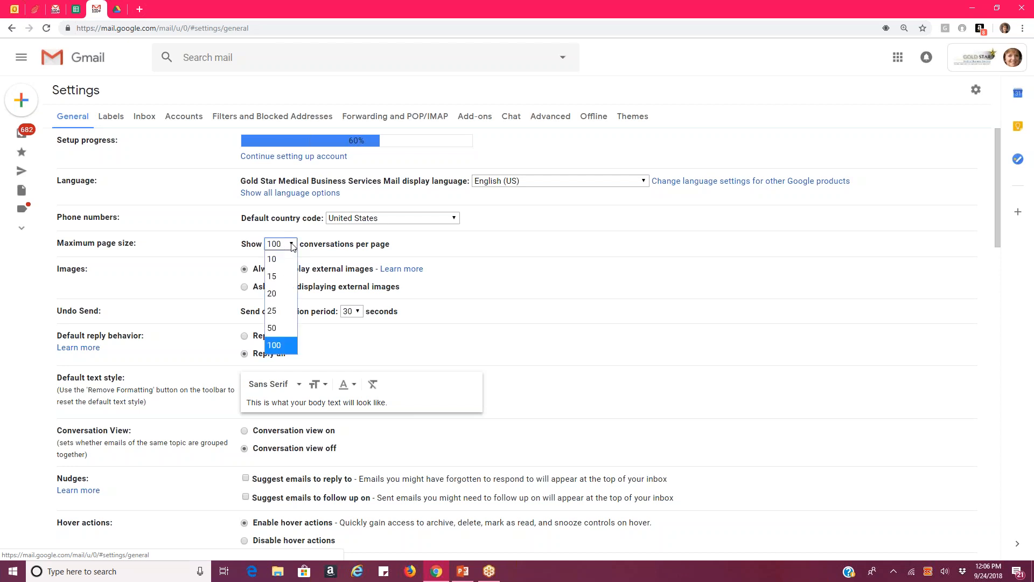
click(293, 245)
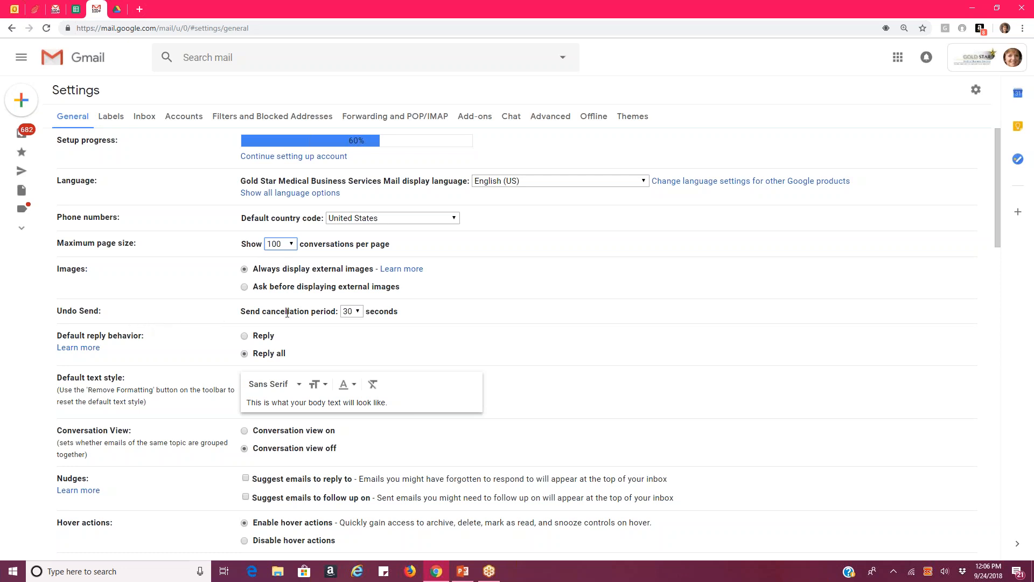
click(357, 312)
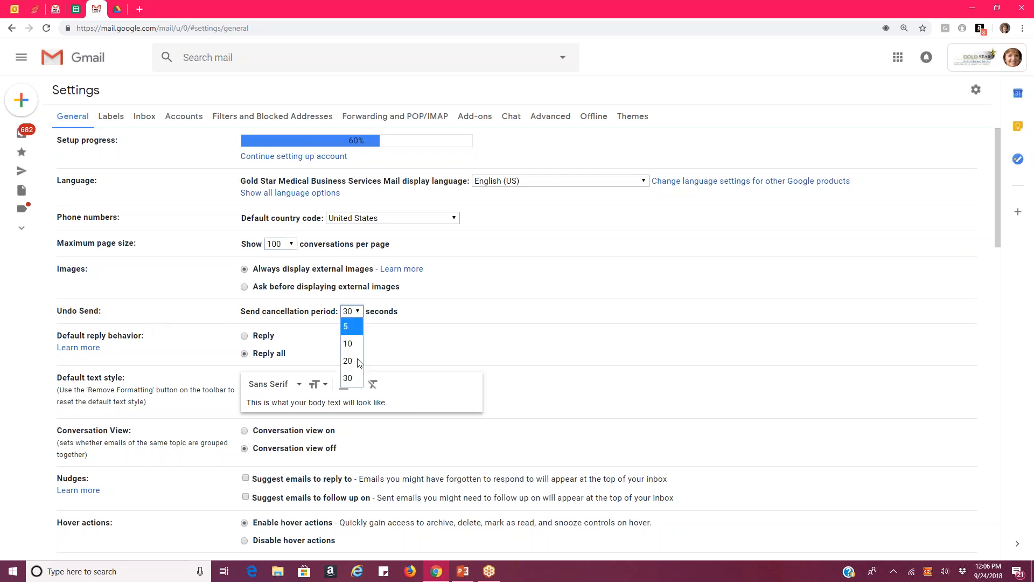
click(363, 375)
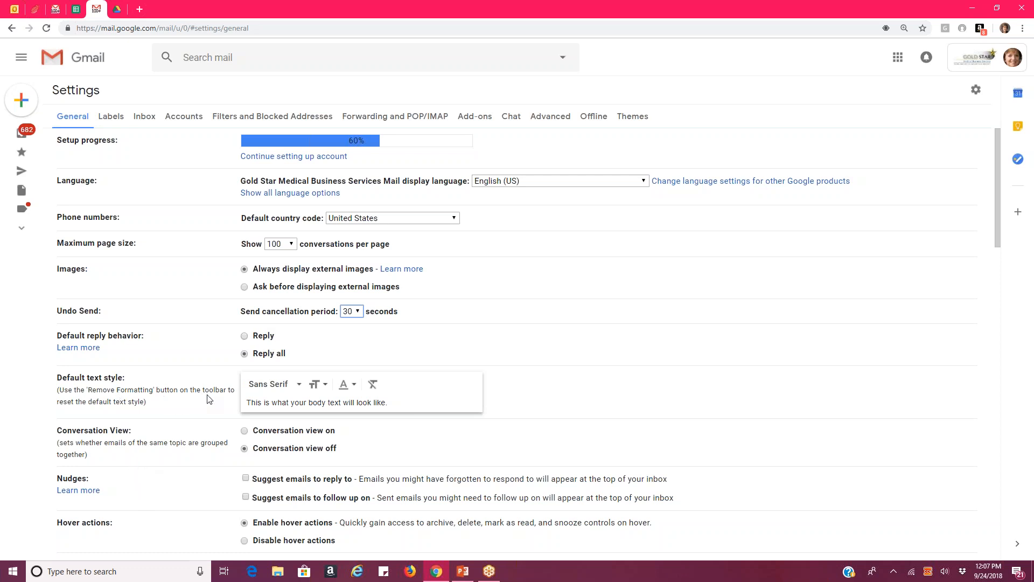
Step: Examine the default text font choices and the general settings from conversation view through desktop notifications, stars and keyboard shortcuts
click(287, 386)
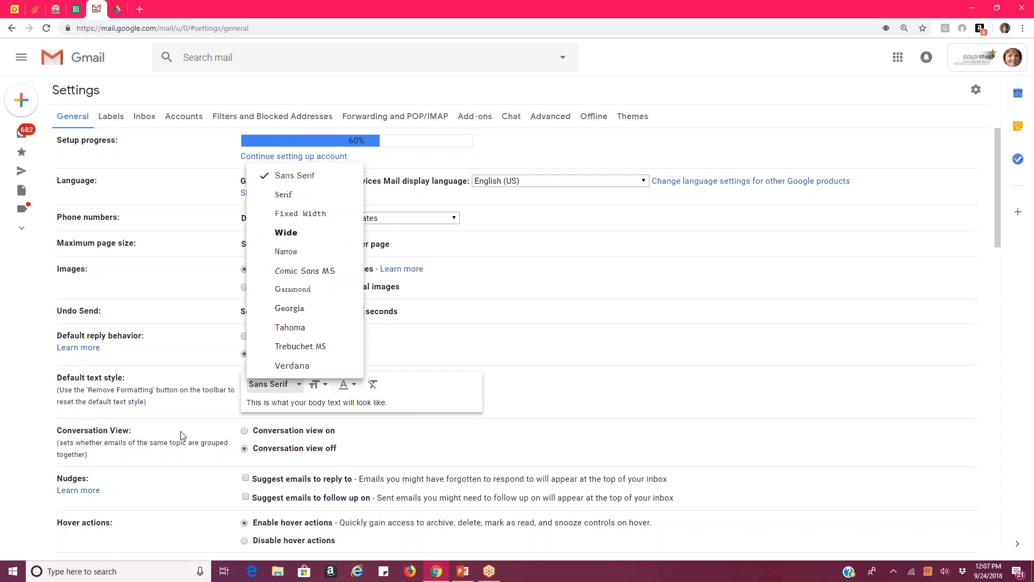
click(874, 450)
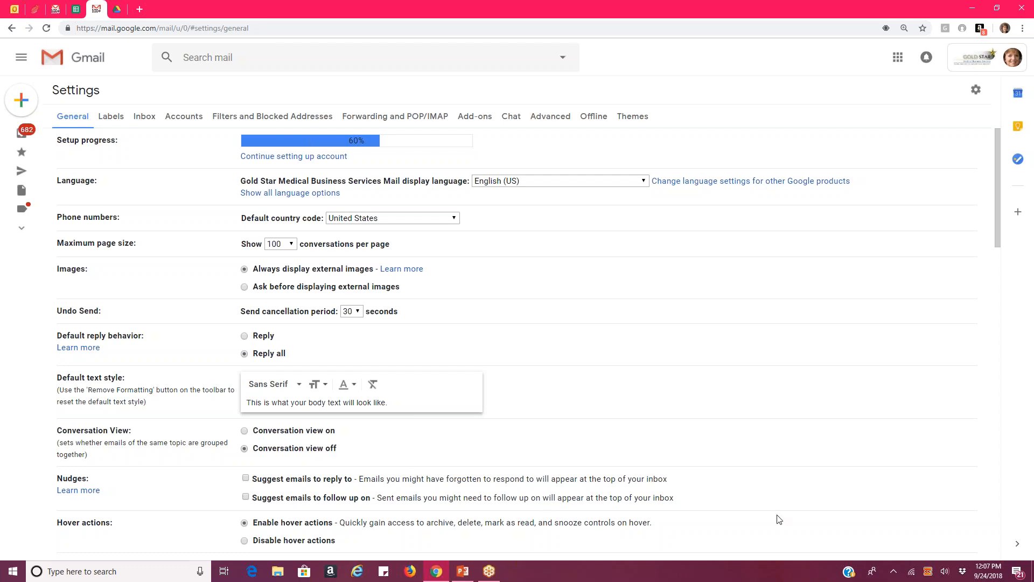
scroll(779, 519, down, 1)
scroll(779, 519, down, 2)
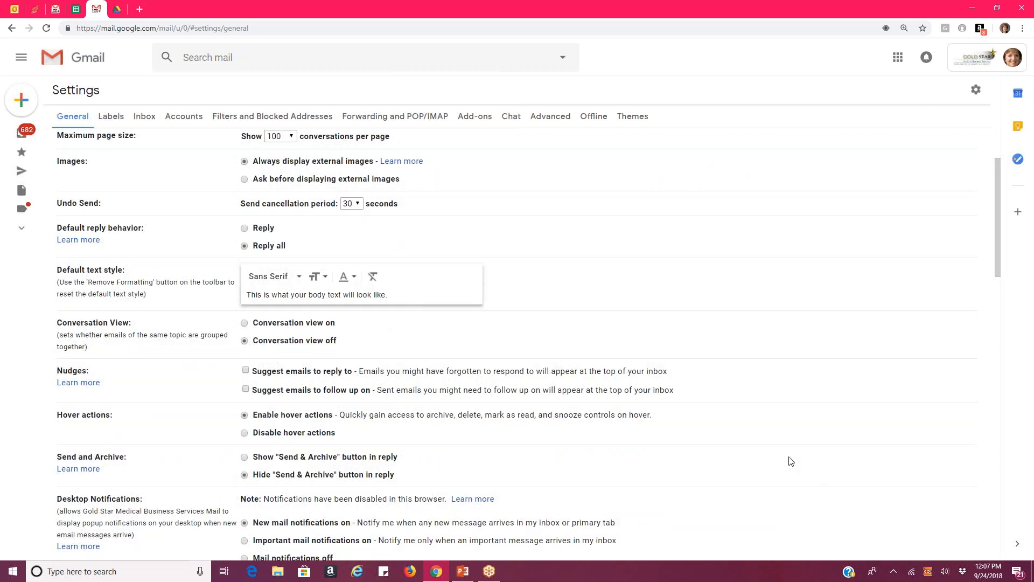
scroll(770, 465, down, 1)
scroll(771, 464, down, 2)
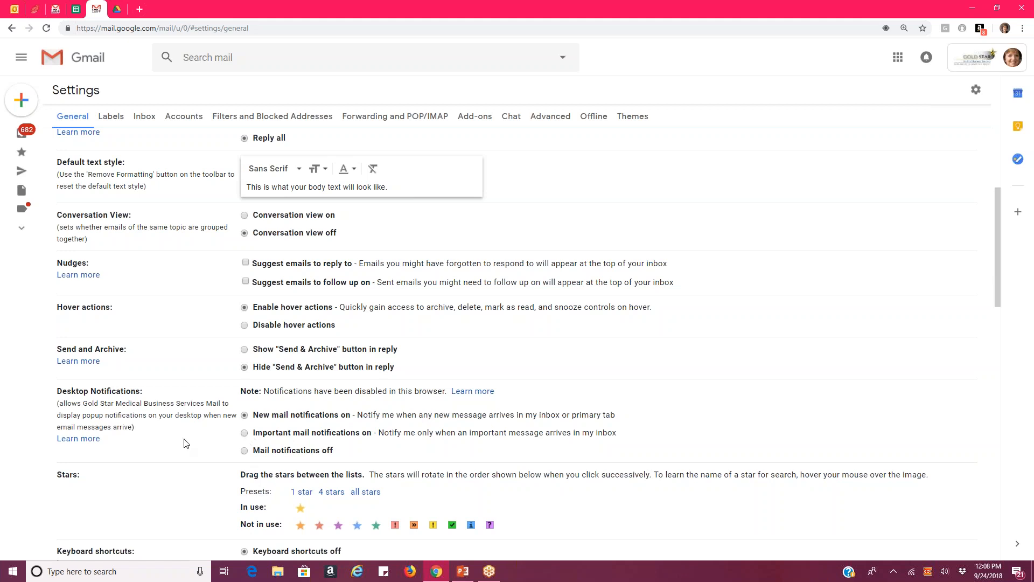
scroll(702, 496, down, 1)
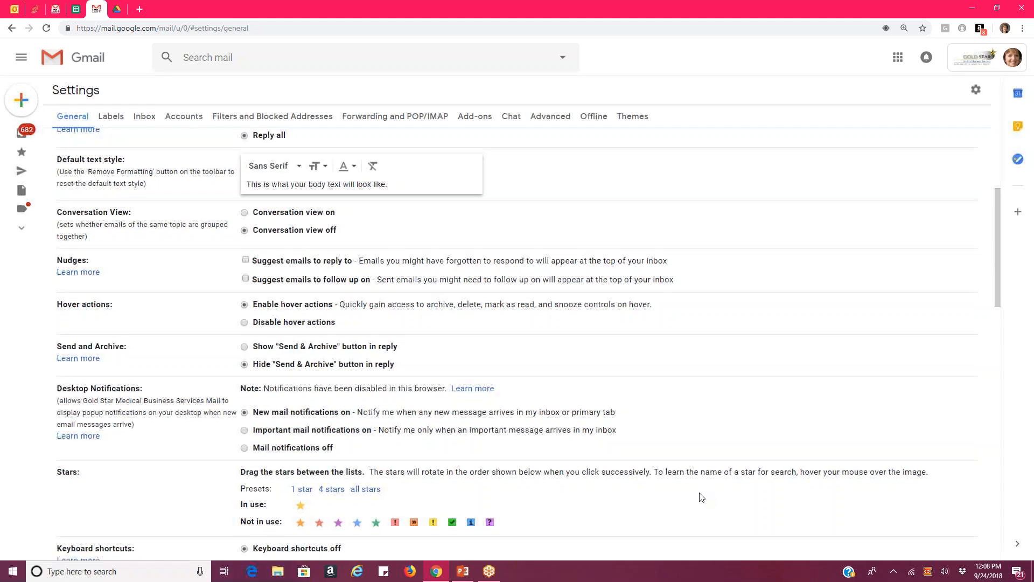
scroll(701, 496, down, 4)
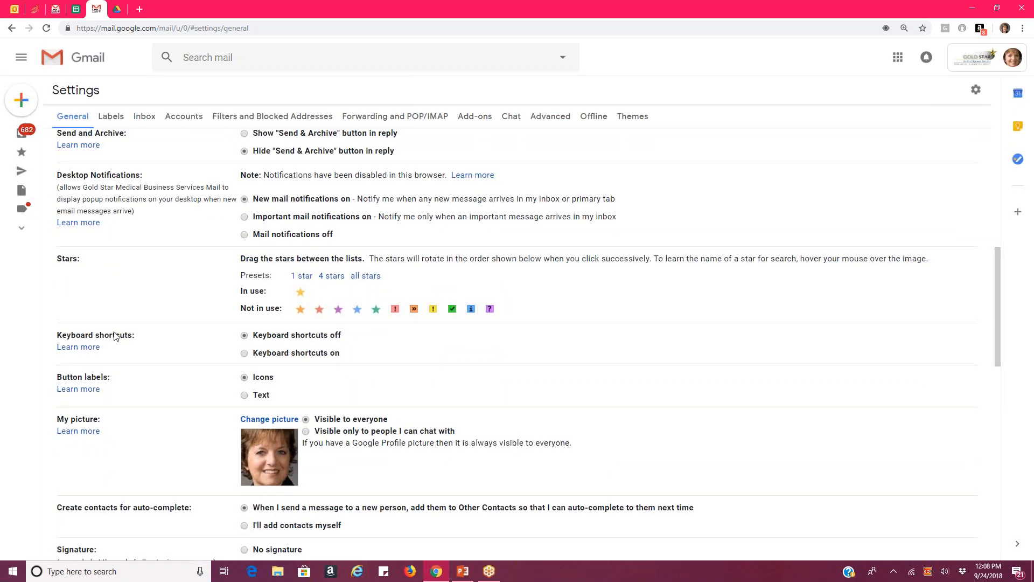
Step: Switch the button labels to Text and back to Icons
scroll(114, 335, down, 2)
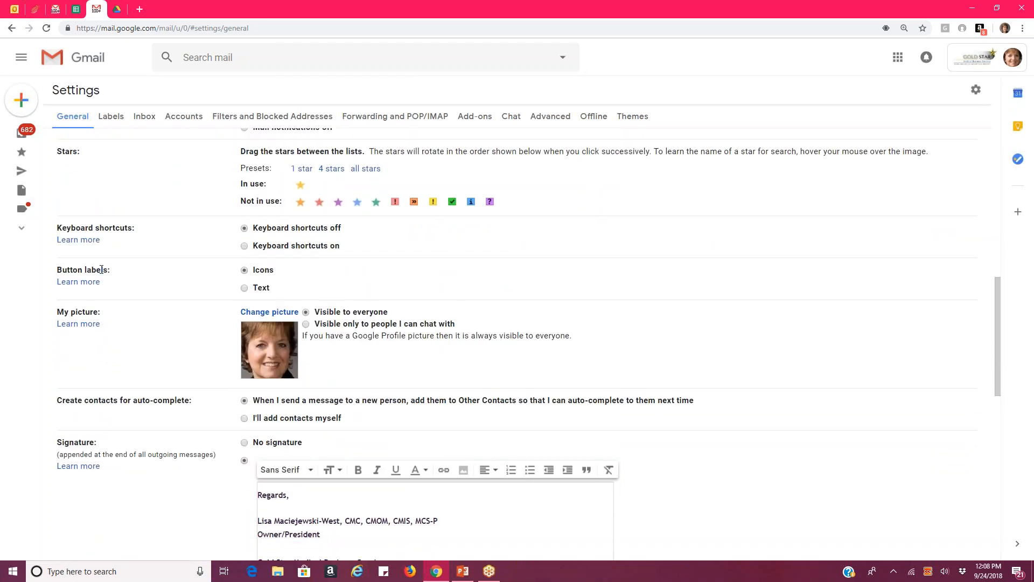
click(244, 288)
click(244, 269)
Step: Review the email signature in the general settings, highlighting its confidentiality notice paragraph
scroll(377, 418, down, 1)
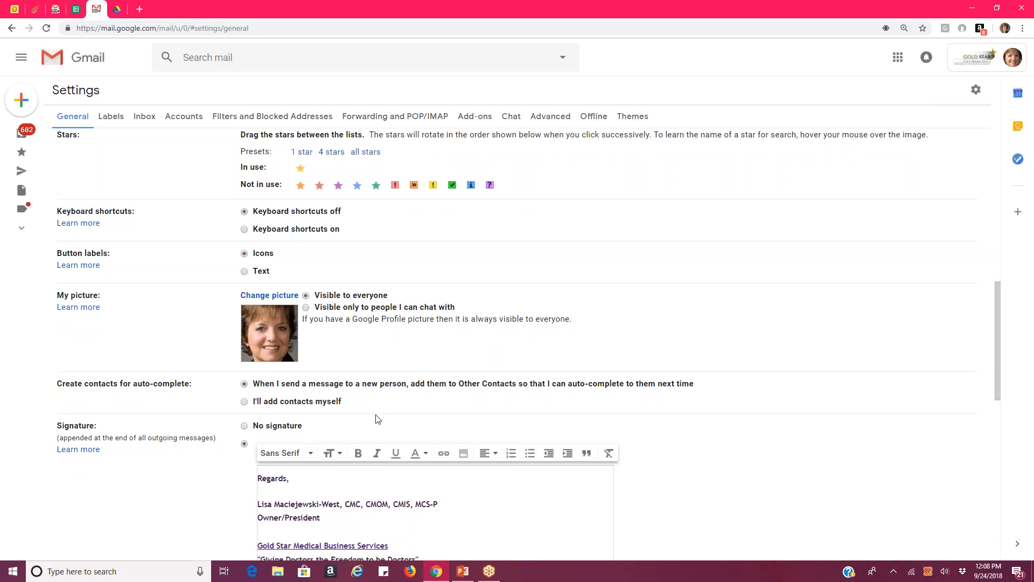
scroll(377, 419, down, 4)
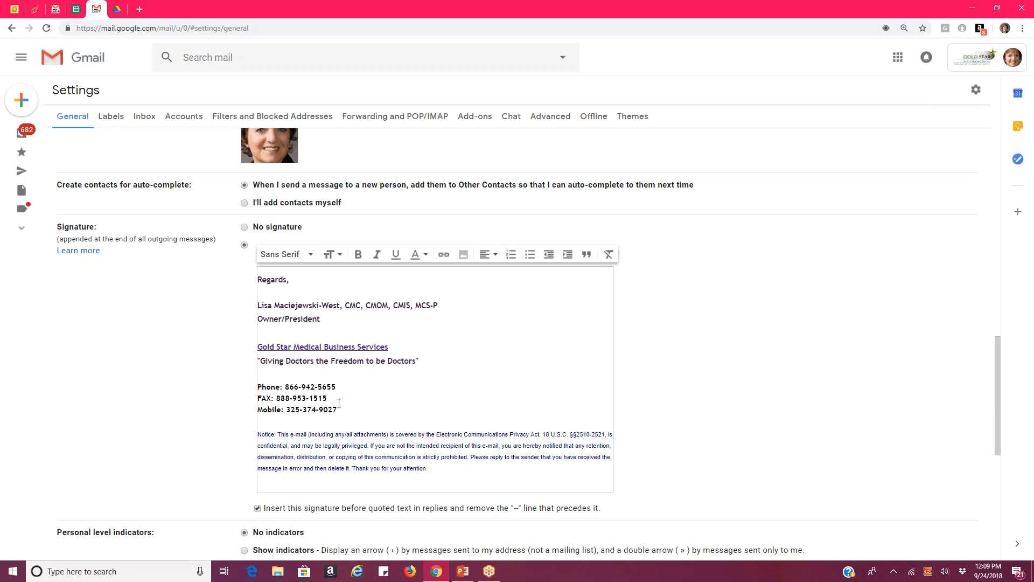
scroll(353, 411, down, 1)
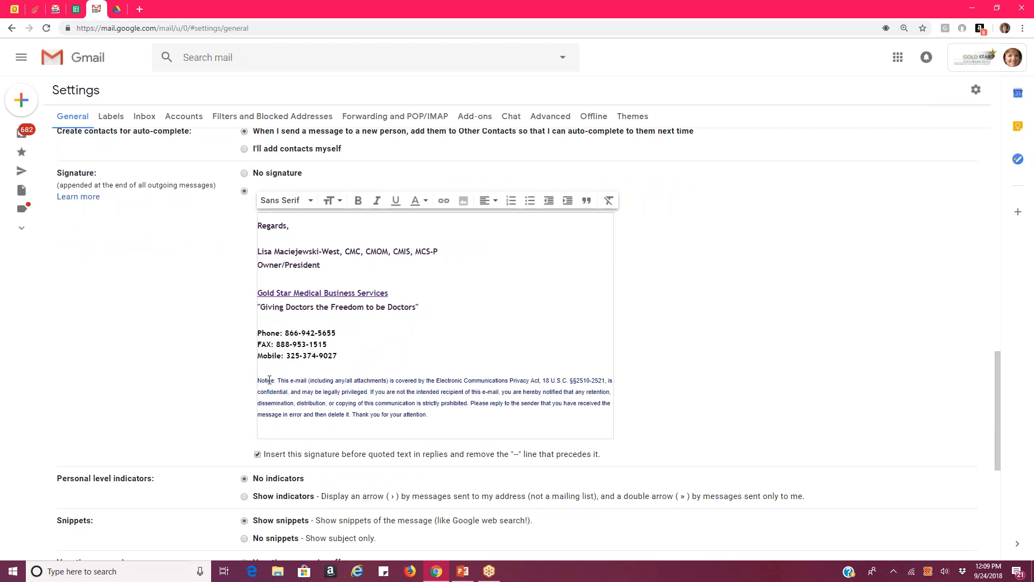
triple_click(387, 397)
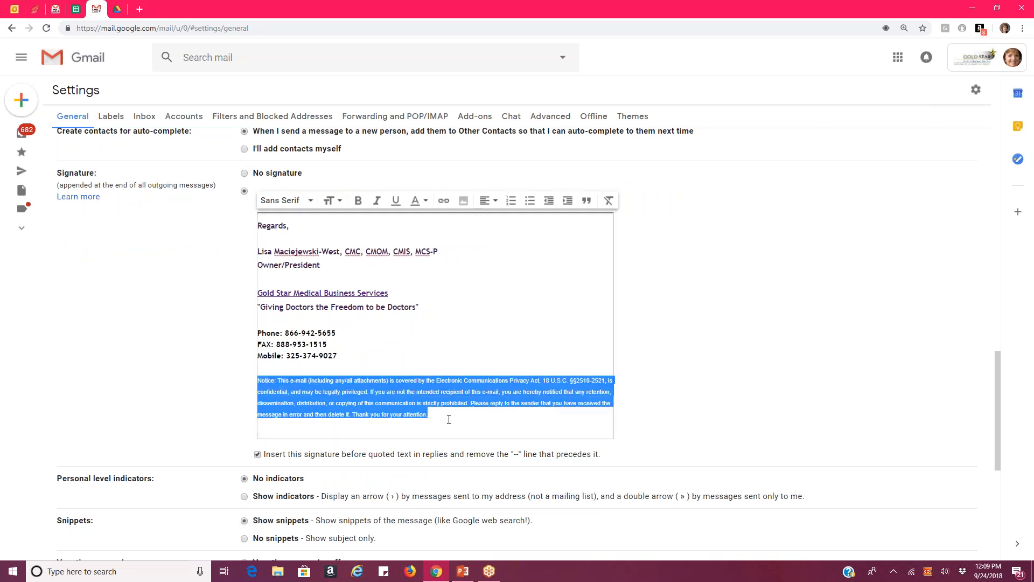
click(450, 419)
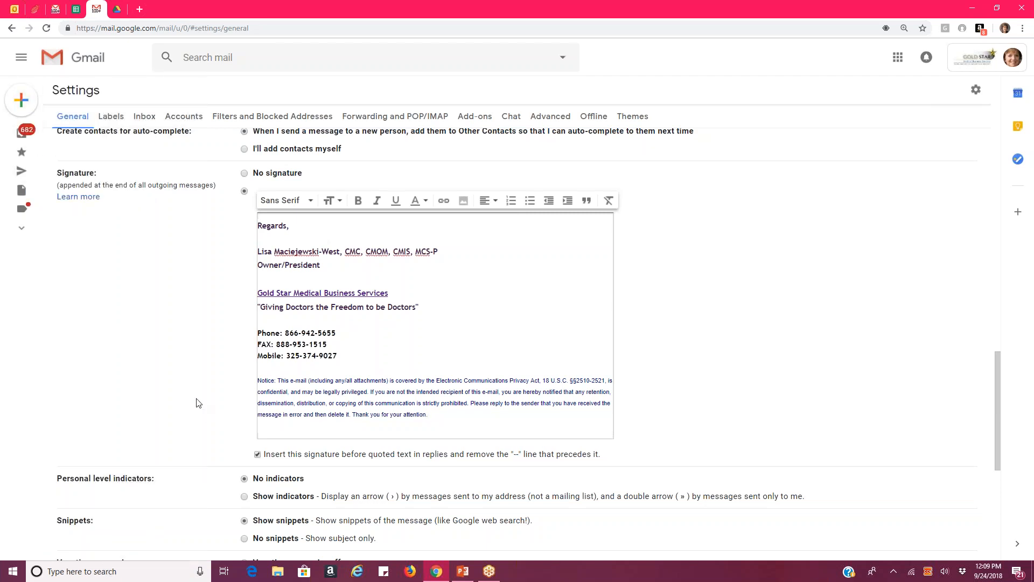
Step: Examine the vacation responder's dates, subject and message, through to the option for saving changes at the end of the general settings
scroll(200, 409, down, 2)
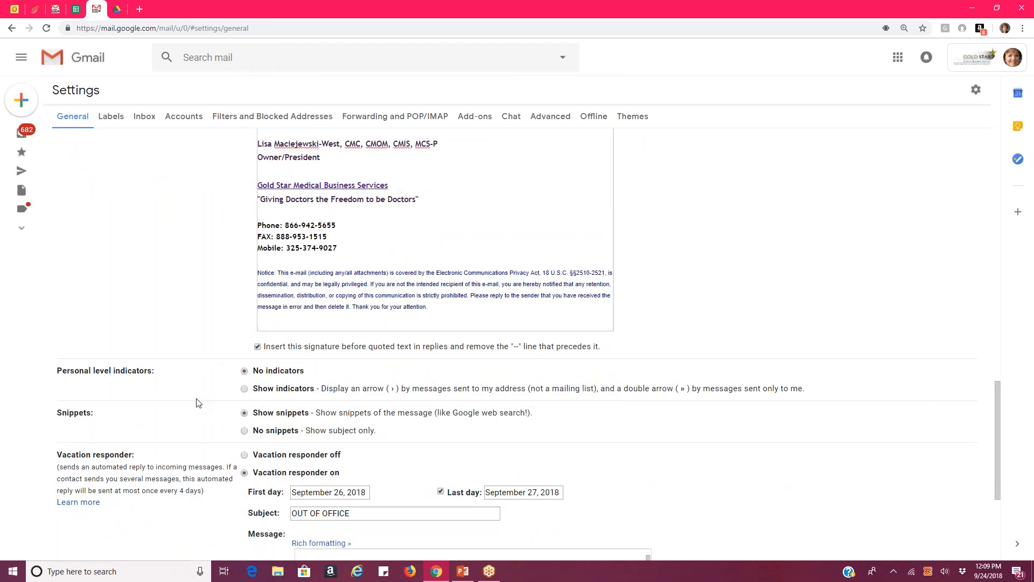
scroll(197, 404, down, 1)
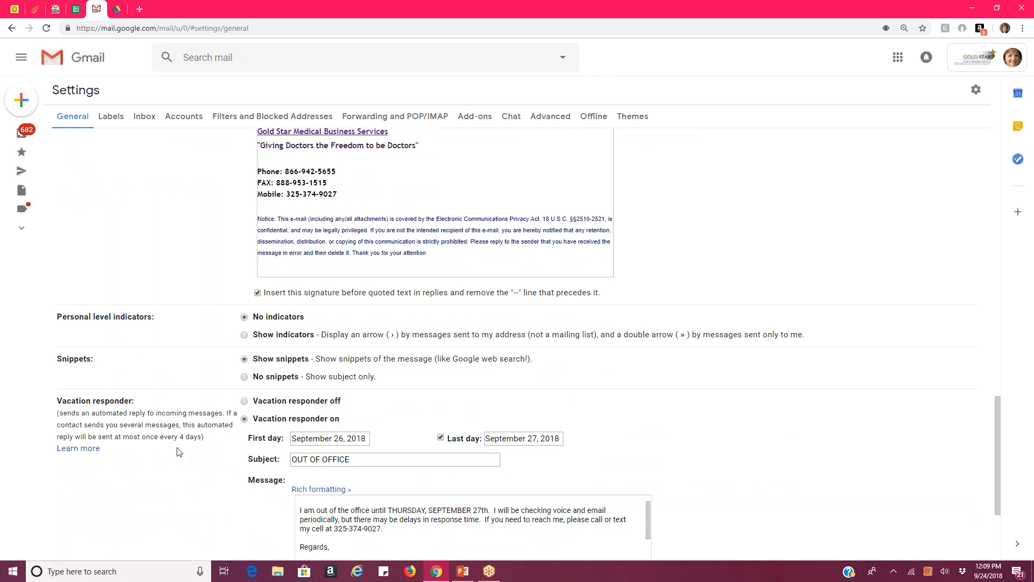
scroll(179, 452, down, 1)
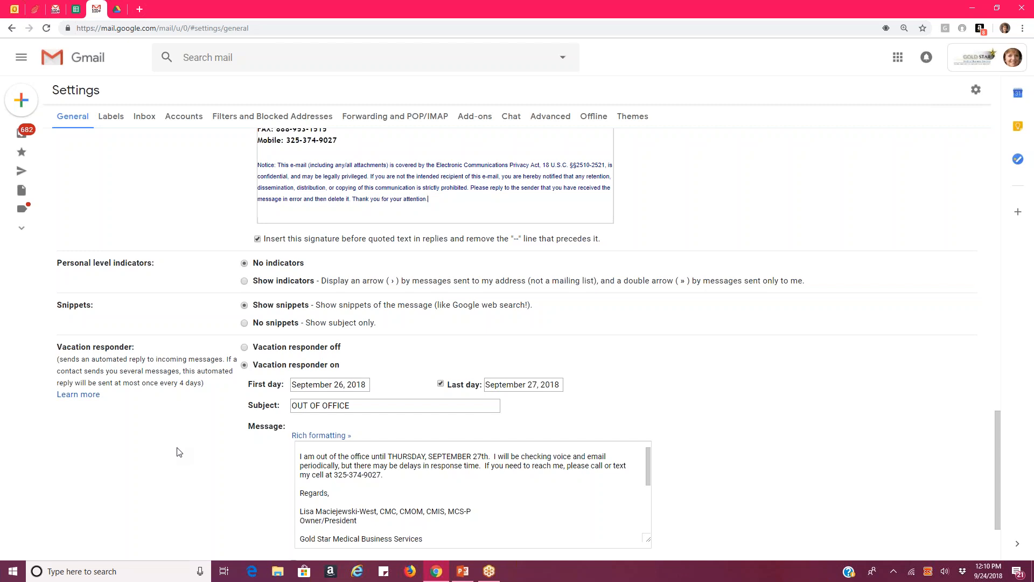
scroll(505, 490, down, 5)
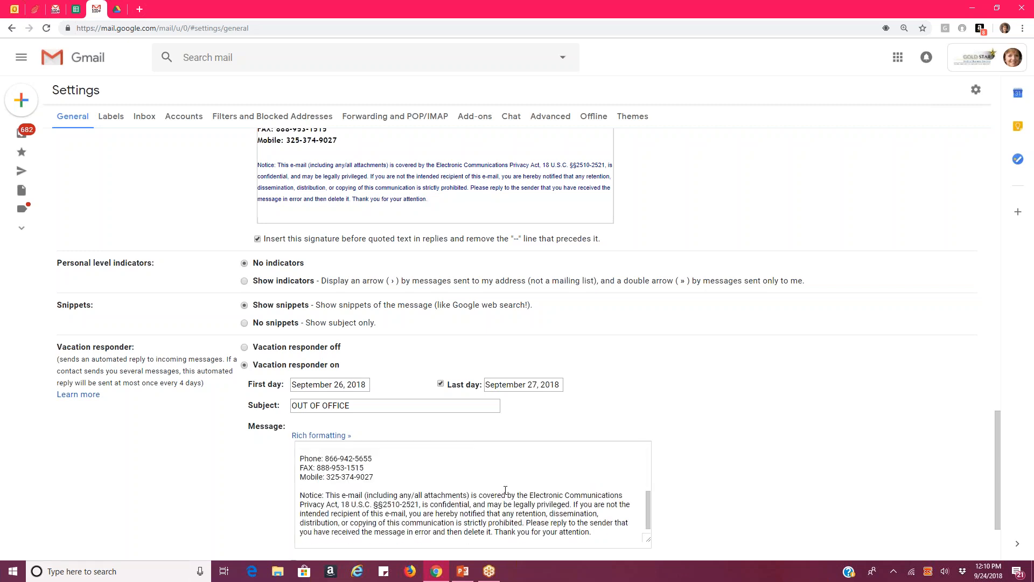
scroll(403, 476, down, 1)
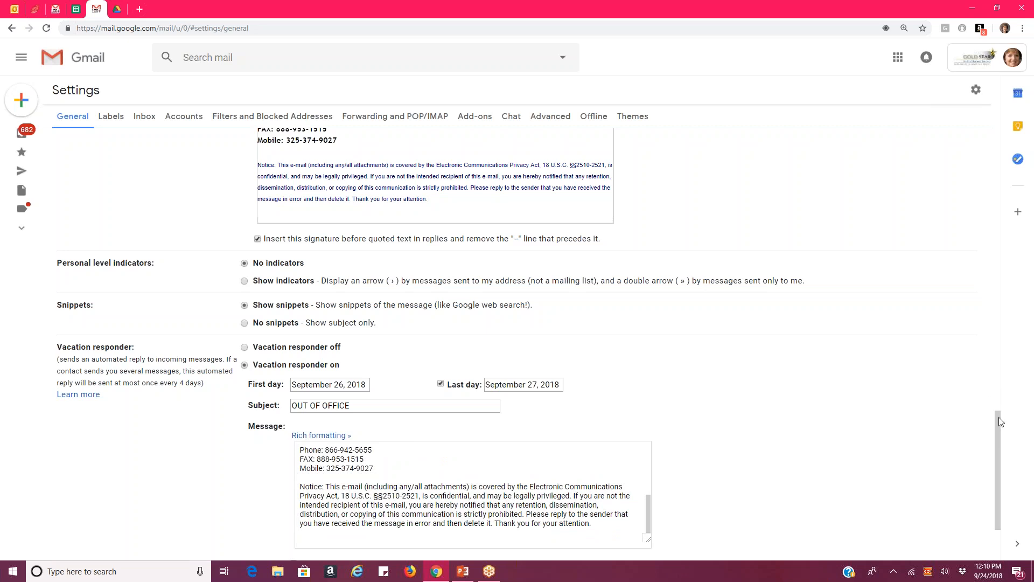
drag(997, 419, 992, 496)
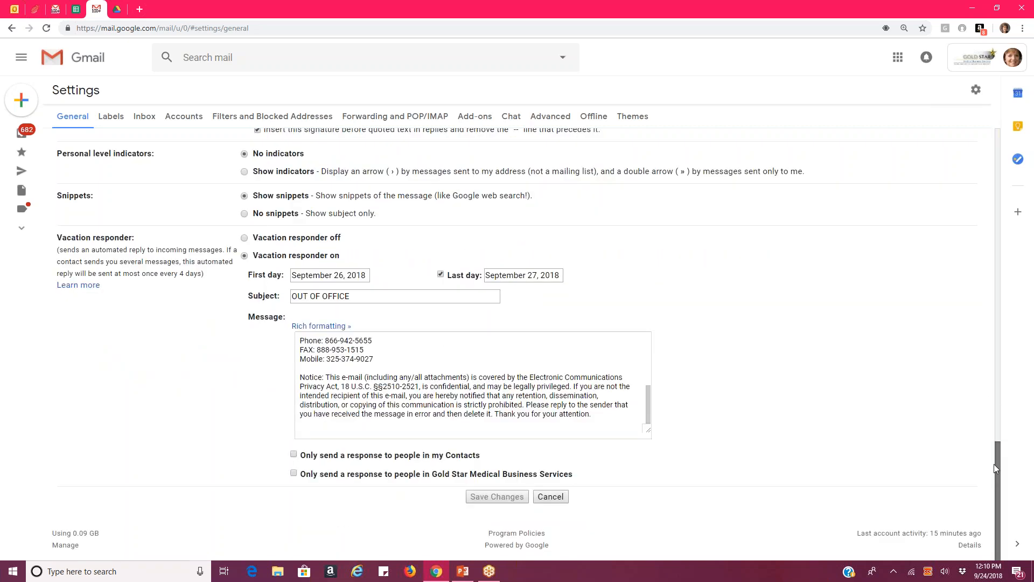
scroll(977, 249, up, 12)
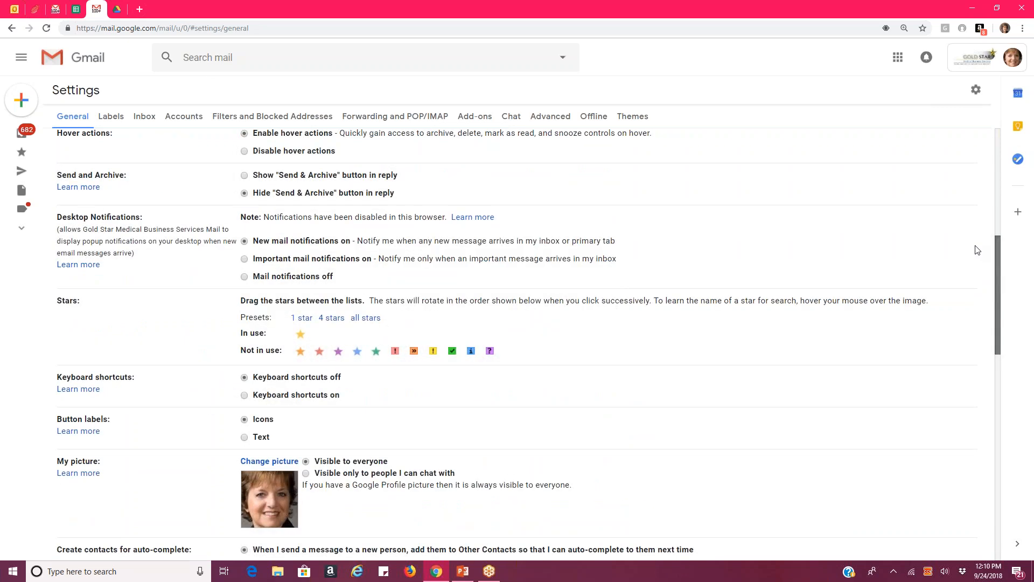
scroll(976, 249, down, 12)
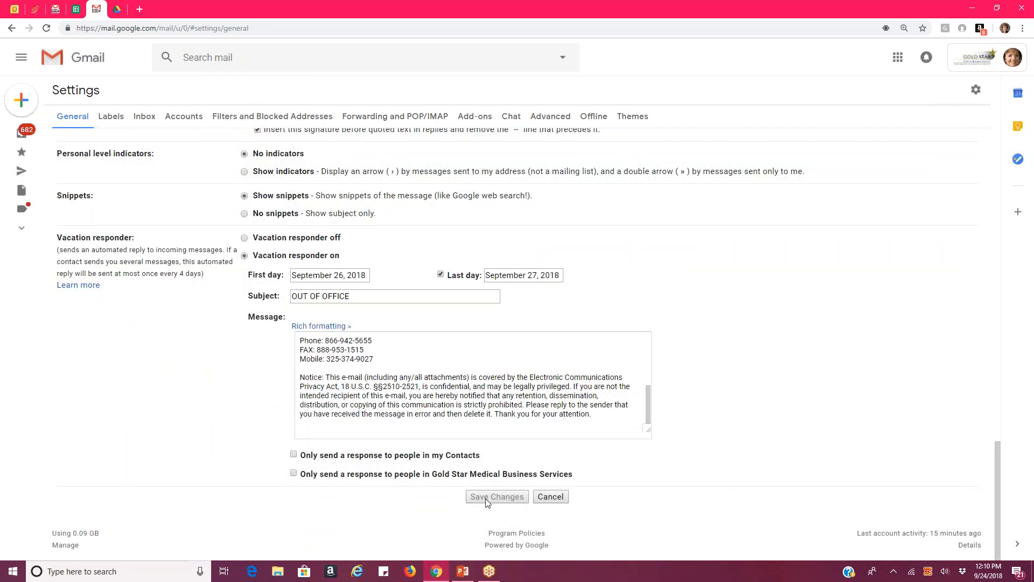
Step: Open the label settings and review which system labels and categories are shown or hidden
drag(994, 460, 969, 123)
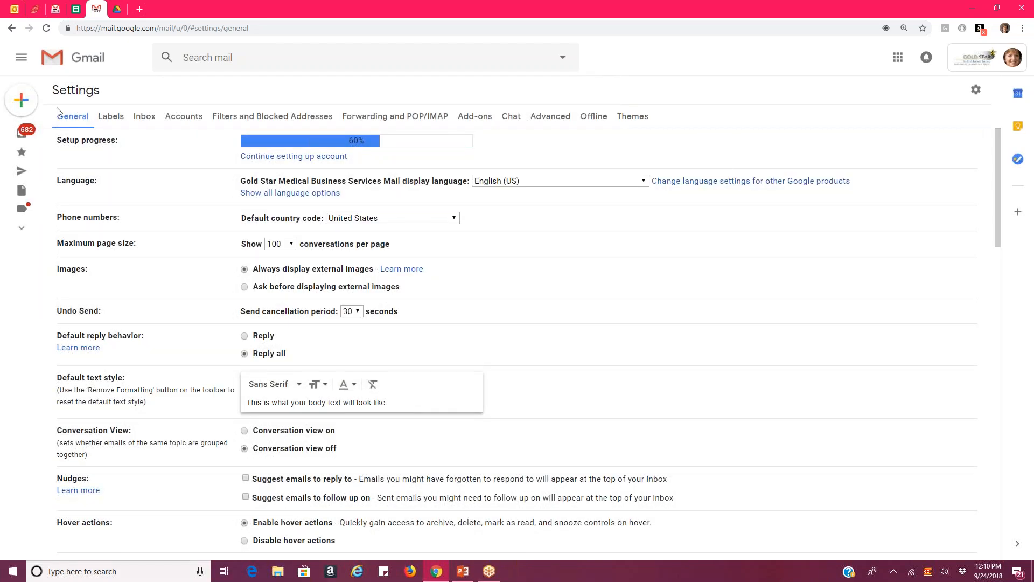
click(112, 121)
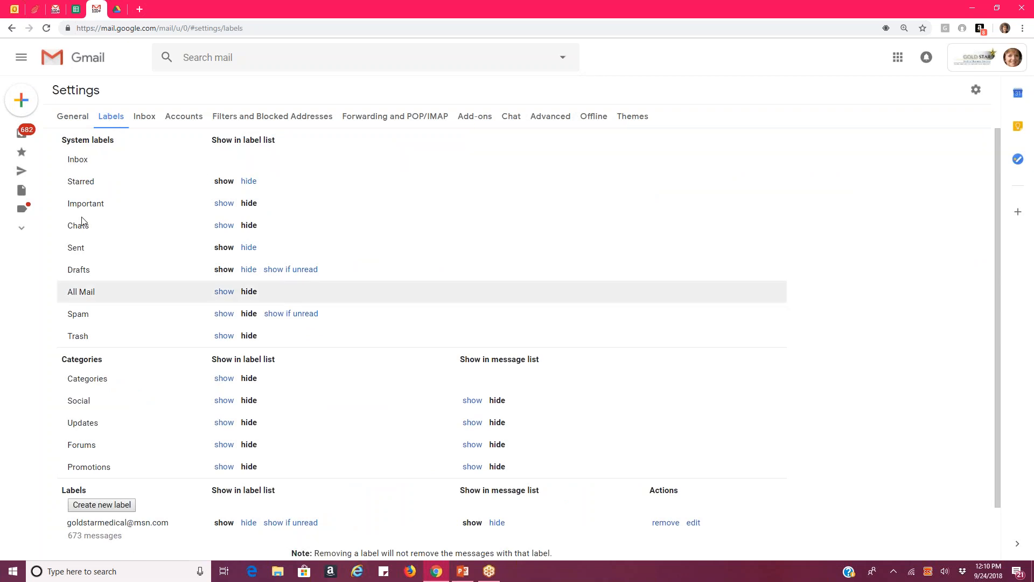
mouse_move(3, 237)
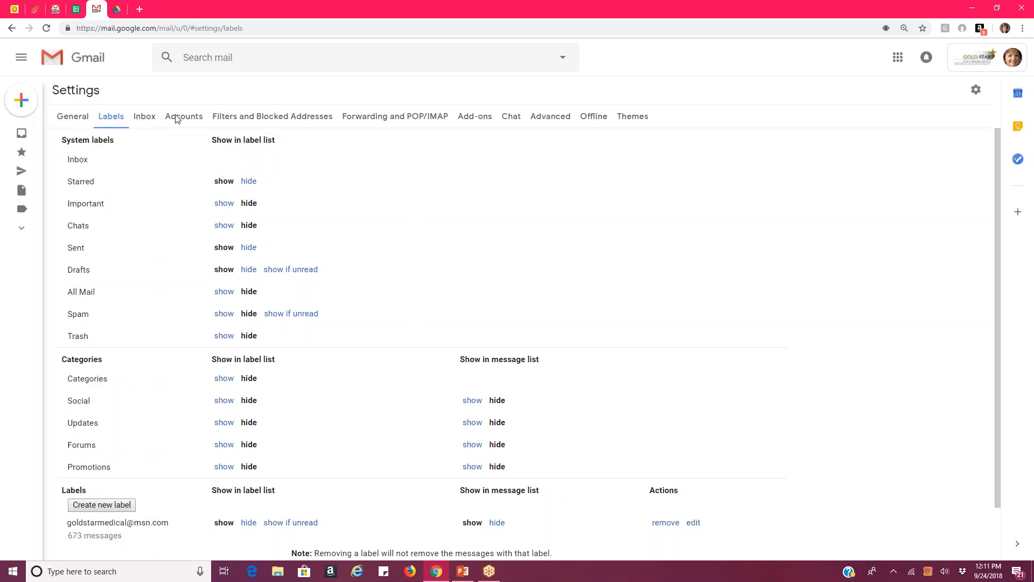
Step: Open the inbox settings and review the available inbox types, categories, importance markers and filtered mail options
click(146, 118)
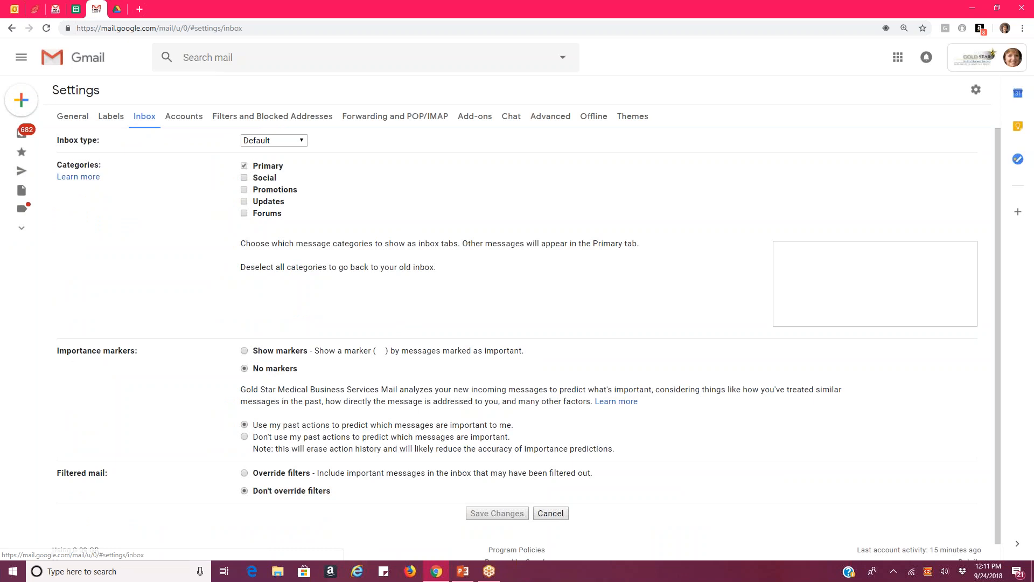
mouse_move(271, 189)
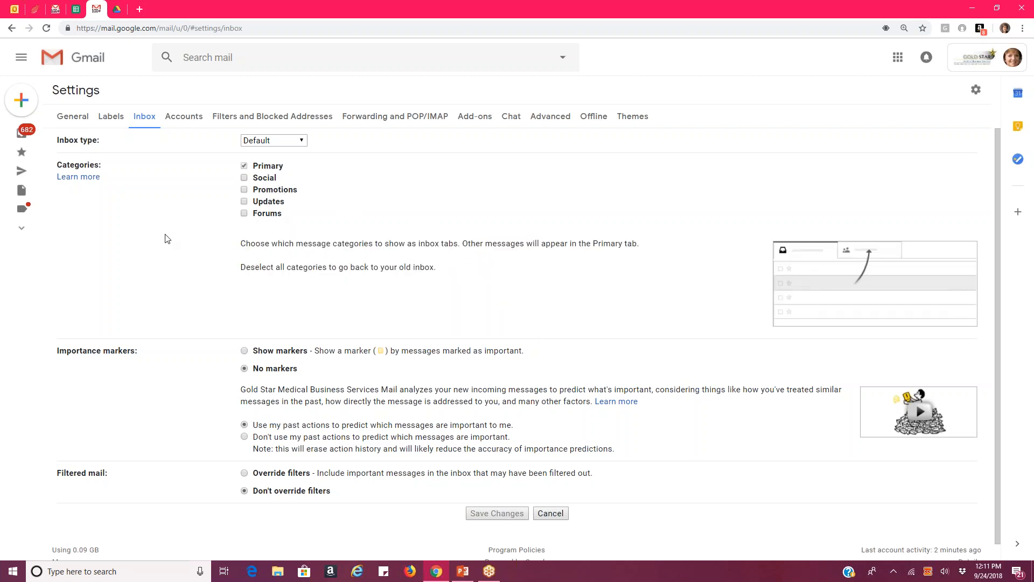
click(301, 141)
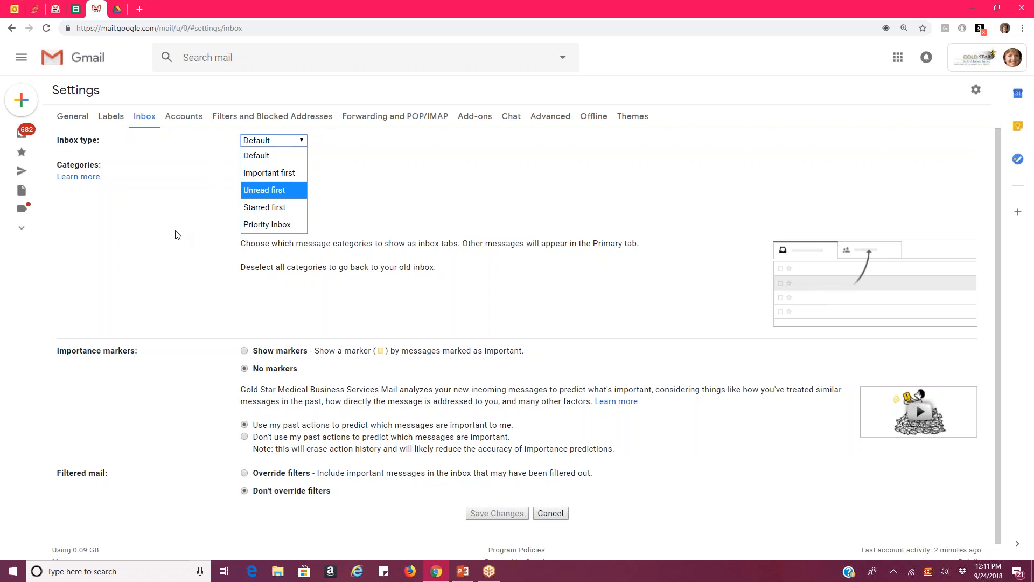
click(371, 481)
scroll(370, 481, down, 1)
scroll(370, 480, up, 1)
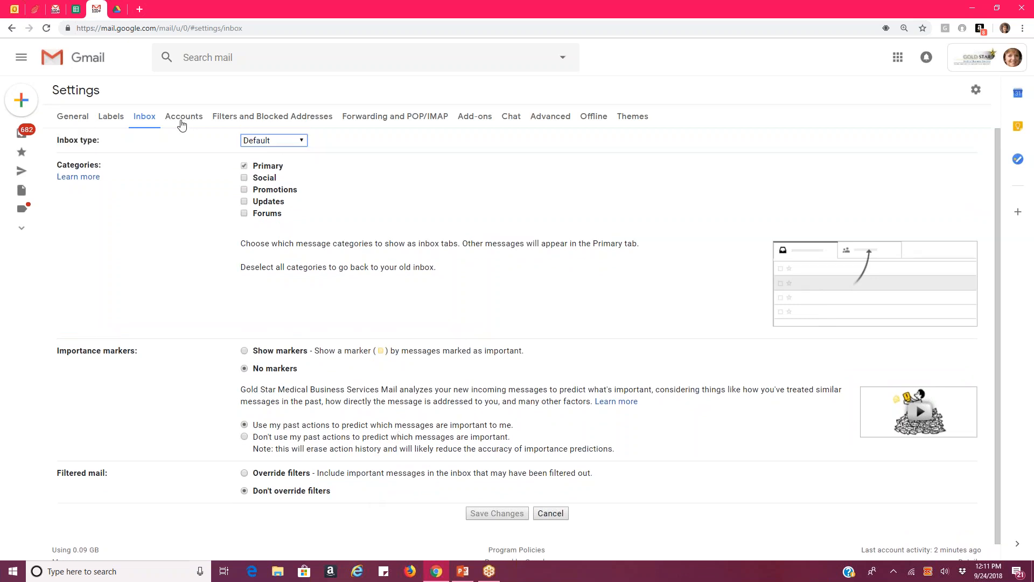
Step: Open the account settings and circle the option for checking mail from other accounts with the annotation pen, then clear the markings
click(182, 123)
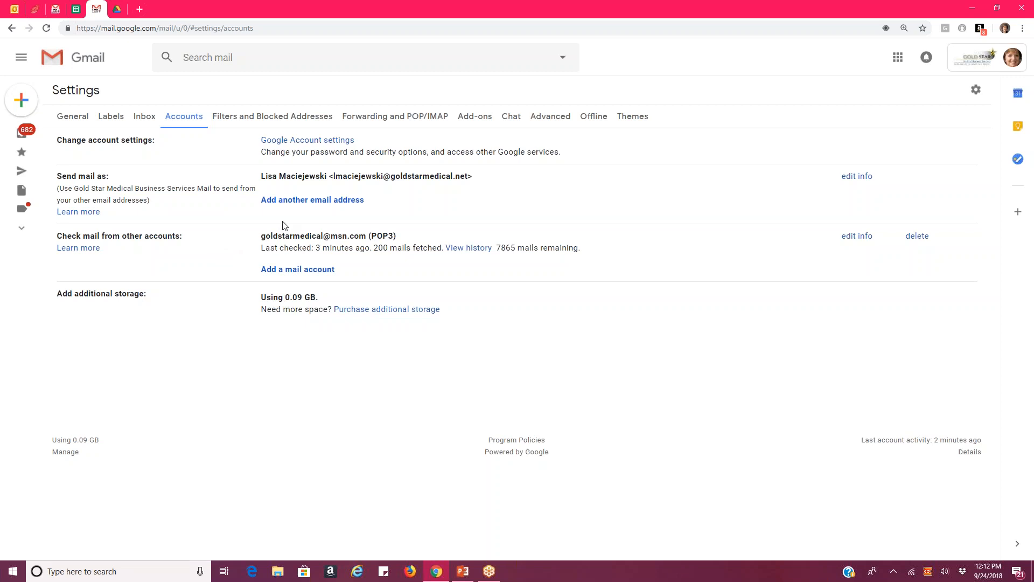
click(795, 41)
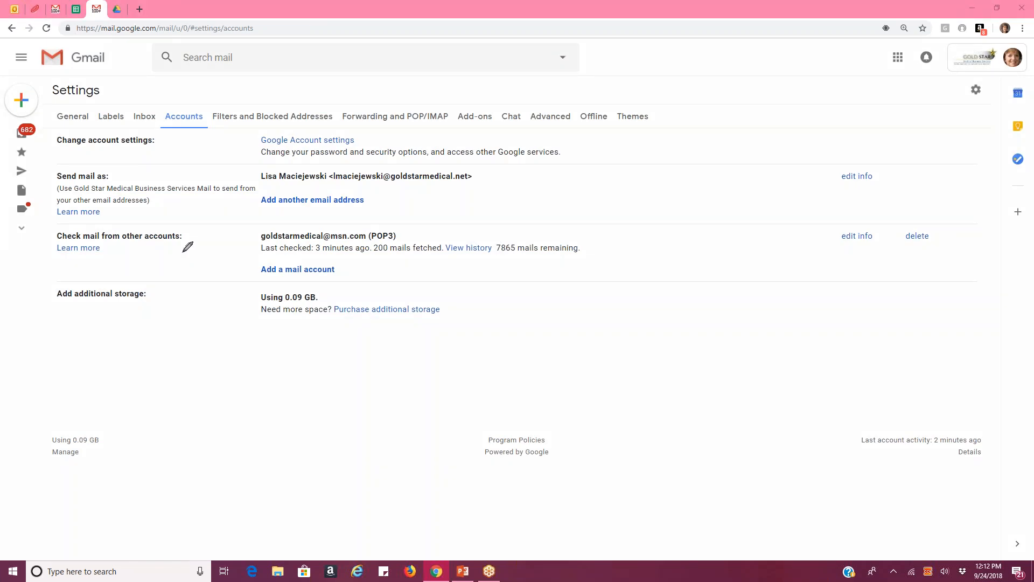
drag(184, 252, 186, 254)
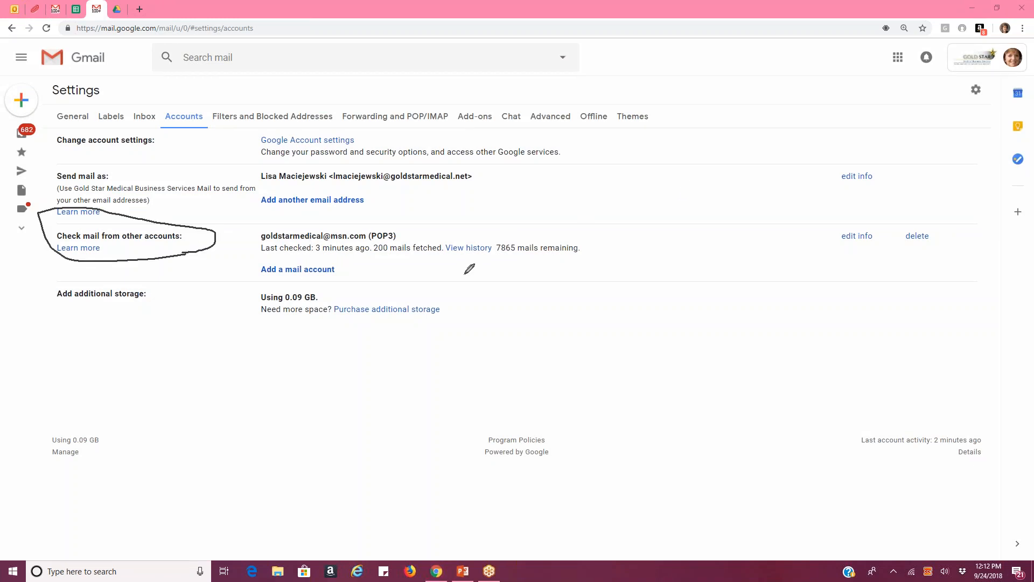
drag(390, 246, 396, 245)
mouse_move(335, 250)
mouse_down()
mouse_move(332, 264)
mouse_move(350, 265)
mouse_up()
key(Escape)
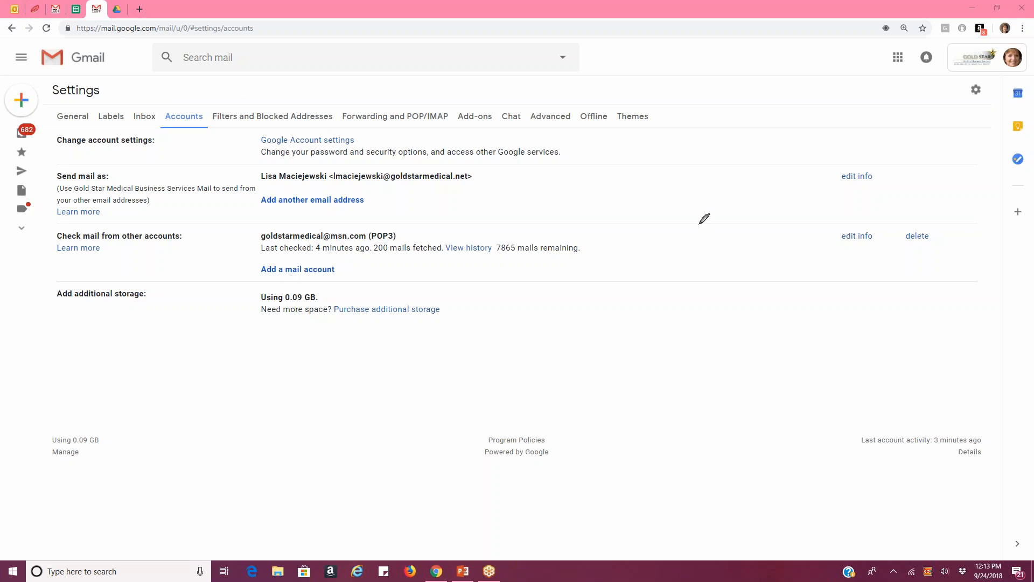
Step: Review the filters and blocked addresses, and compare the forwarding and POP/IMAP settings with the option for checking mail from other accounts
click(252, 120)
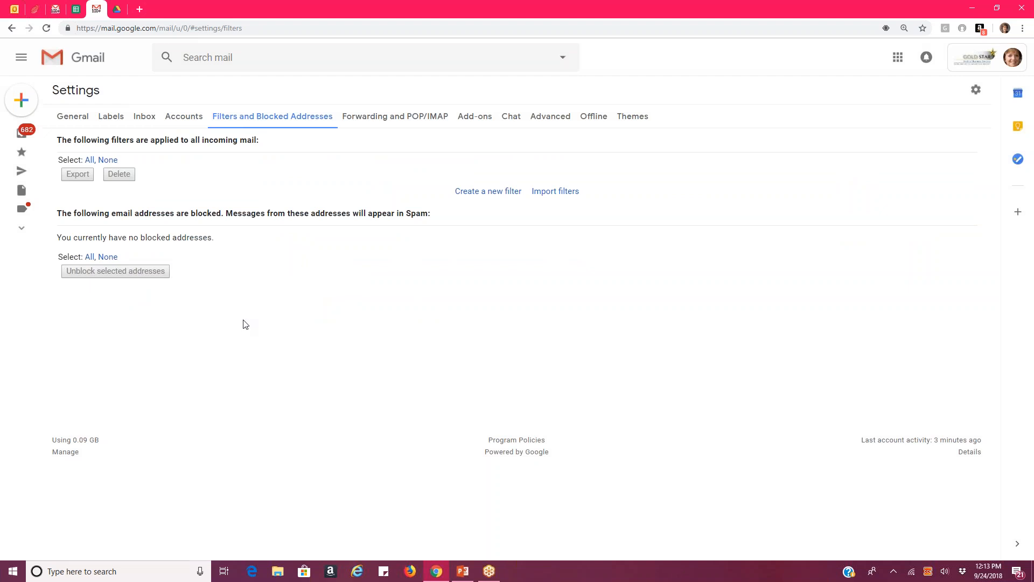
click(401, 120)
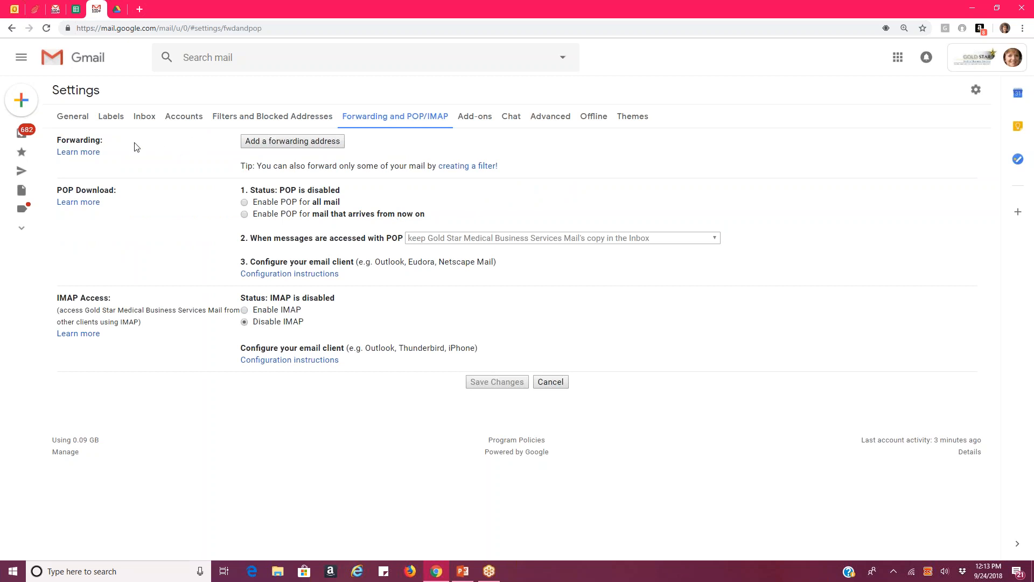
click(189, 118)
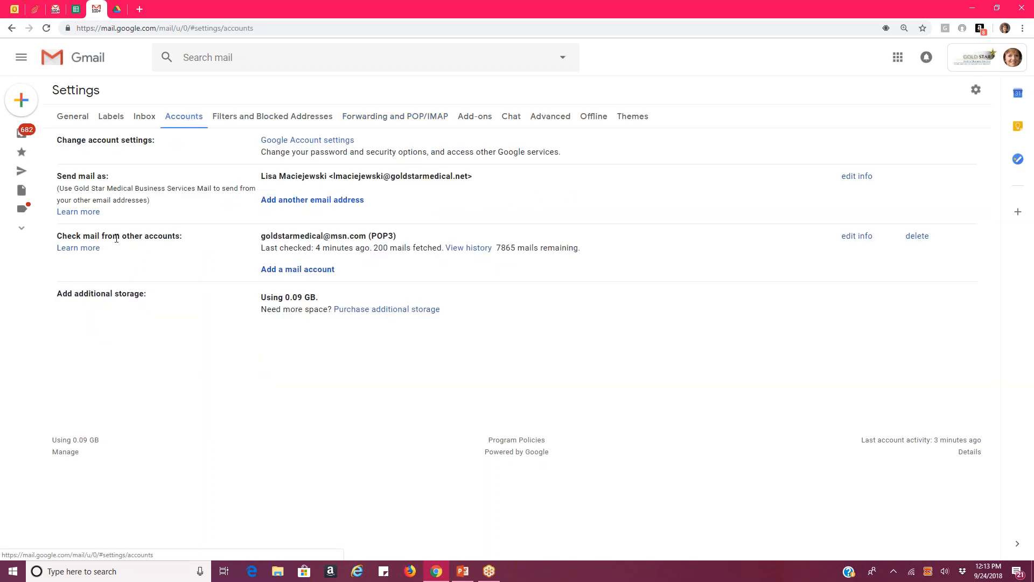
click(390, 118)
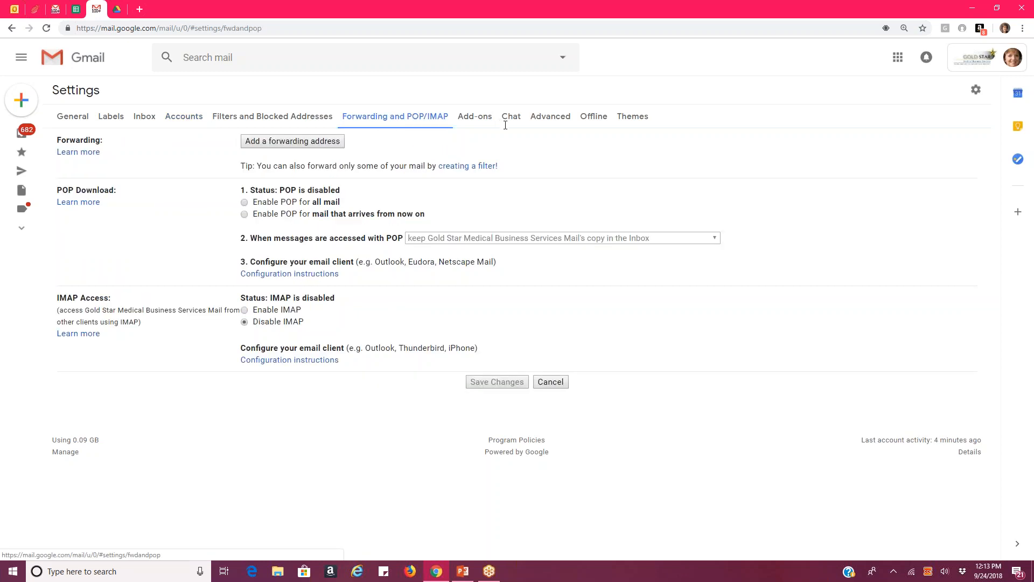
Step: Review the add-ons settings and the chat on/off options
click(477, 119)
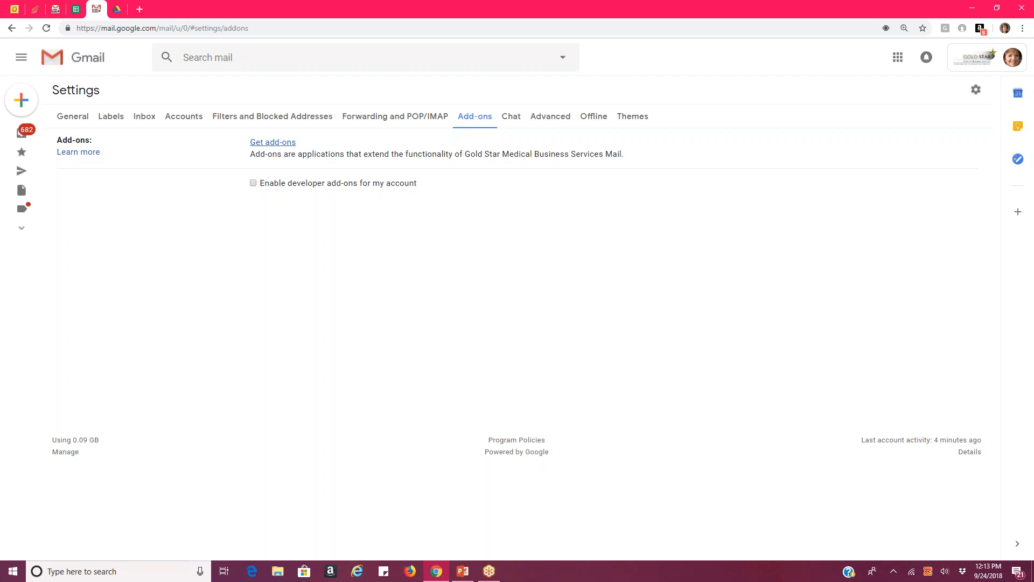
click(514, 122)
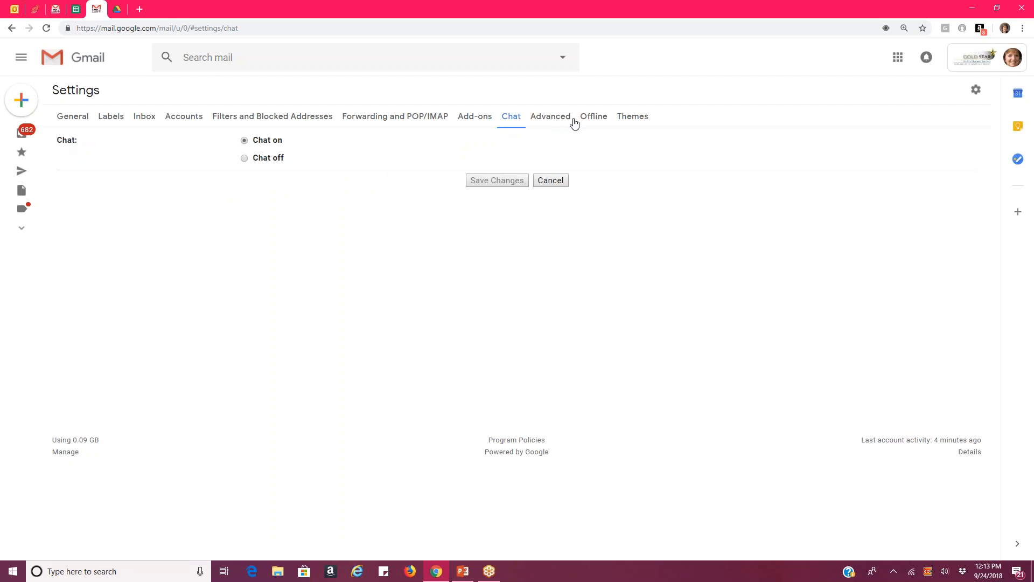
Step: Browse the pictures in the theme picker, close it without saving a theme, and return to the general settings
click(635, 117)
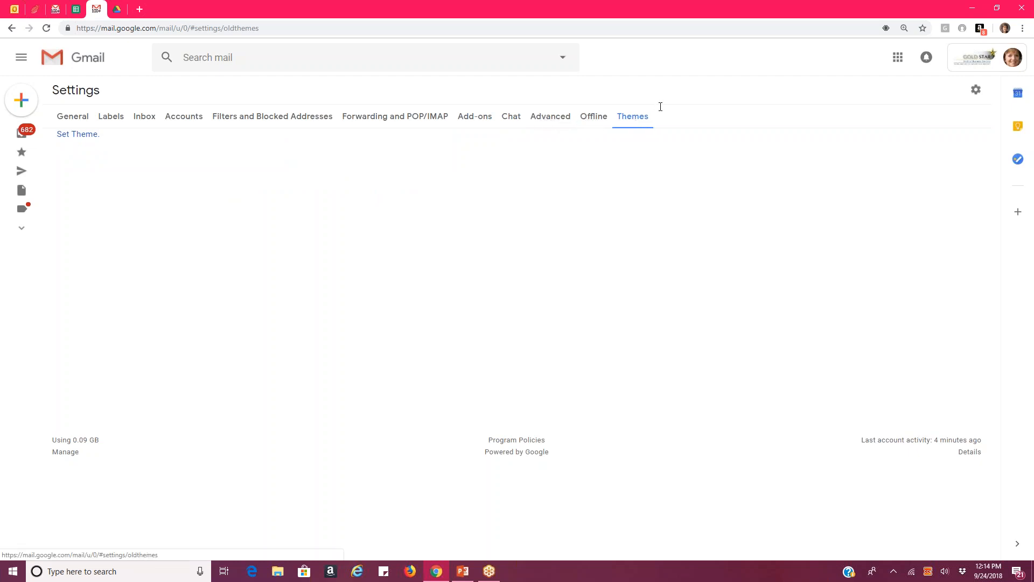
click(79, 134)
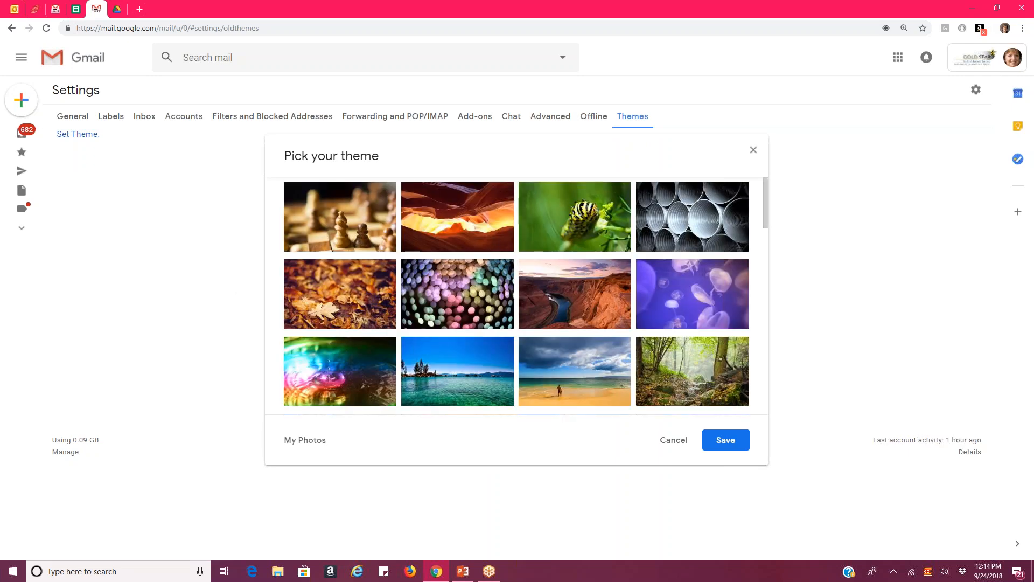
drag(766, 220, 200, 183)
click(74, 121)
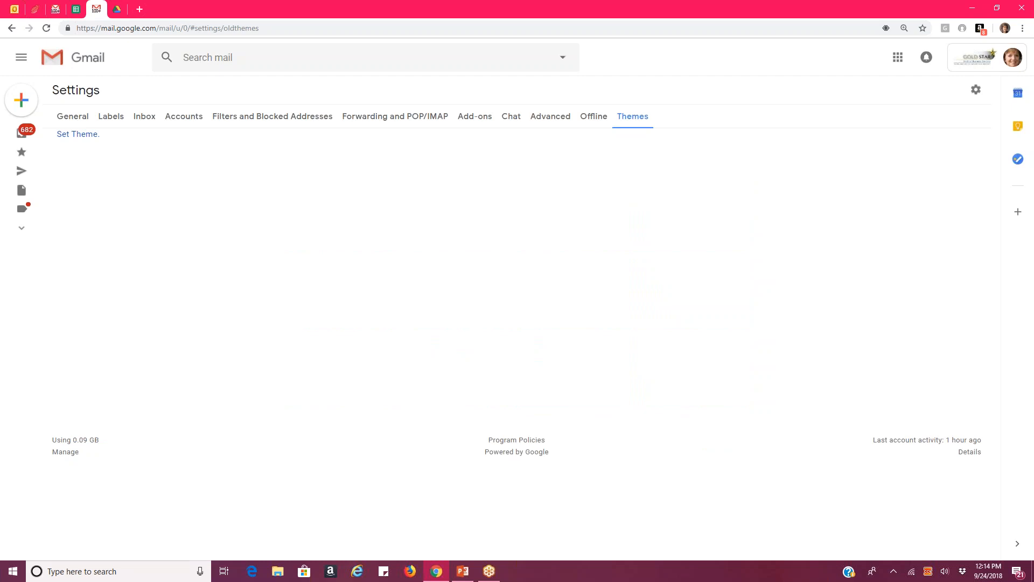
click(73, 118)
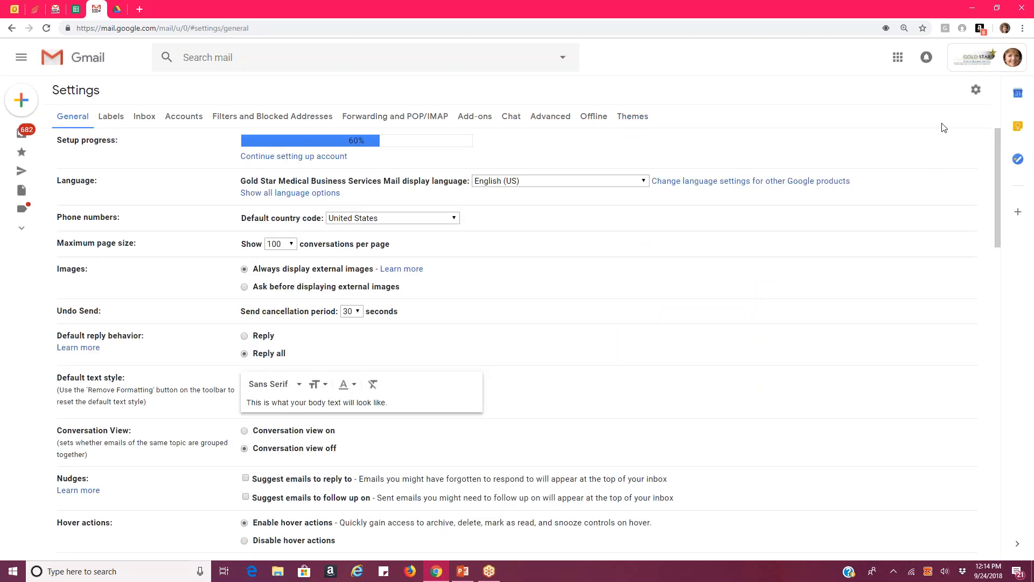